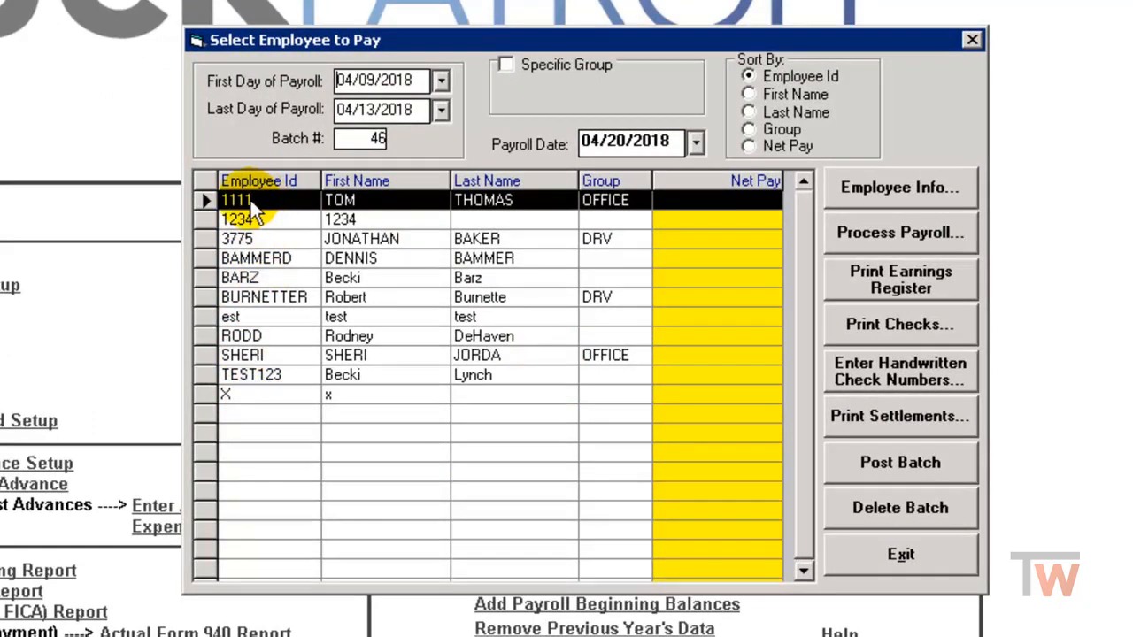
Start processing payroll for the first employee in the list and bring up the payroll detail for trip 1710_0002
click(202, 200)
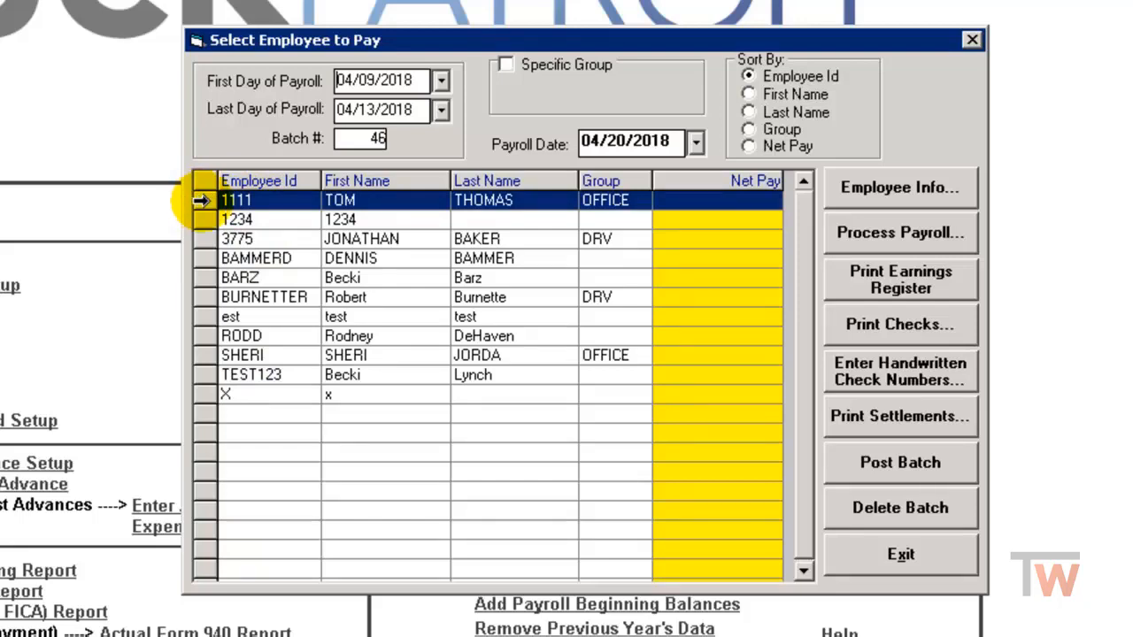
double_click(202, 201)
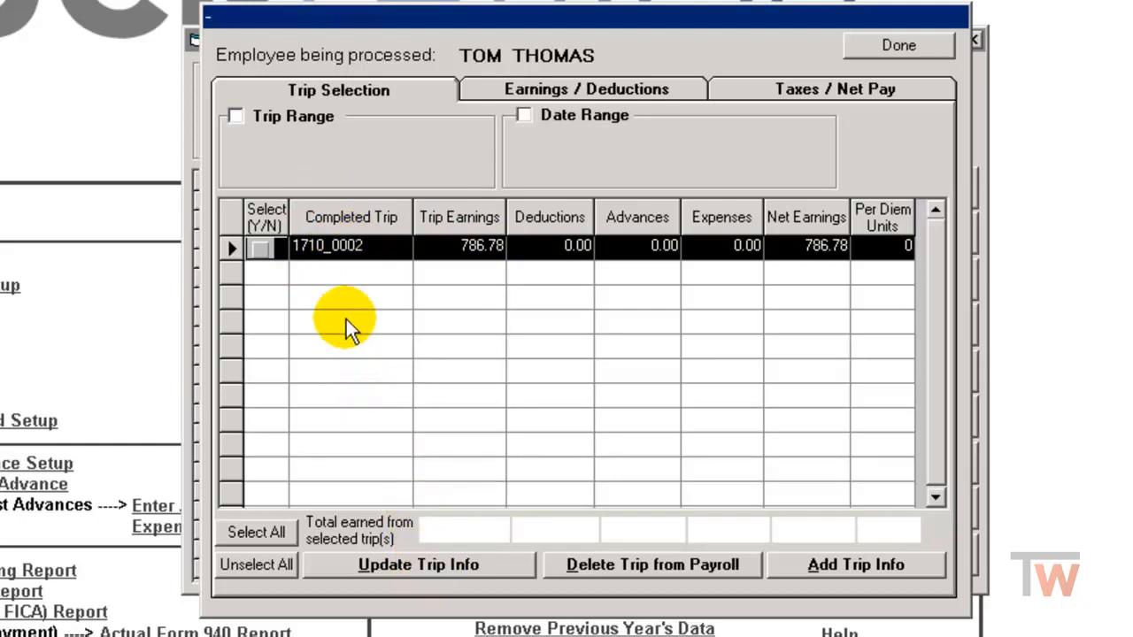
double_click(349, 248)
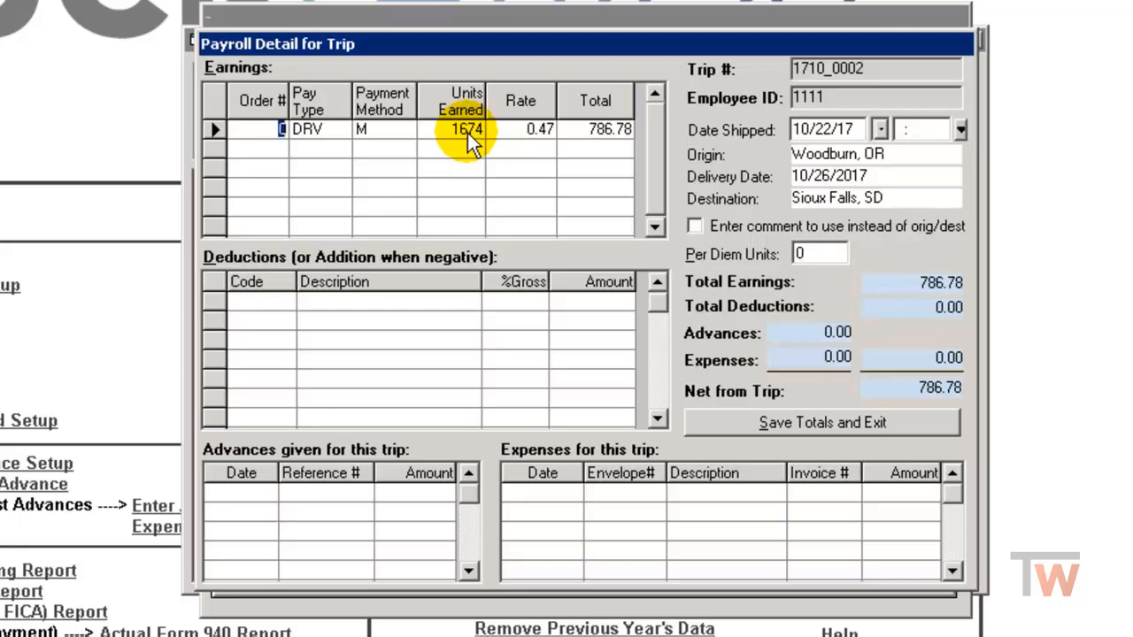
Set the rate of the trip's DRV earnings line to 0.48
click(528, 130)
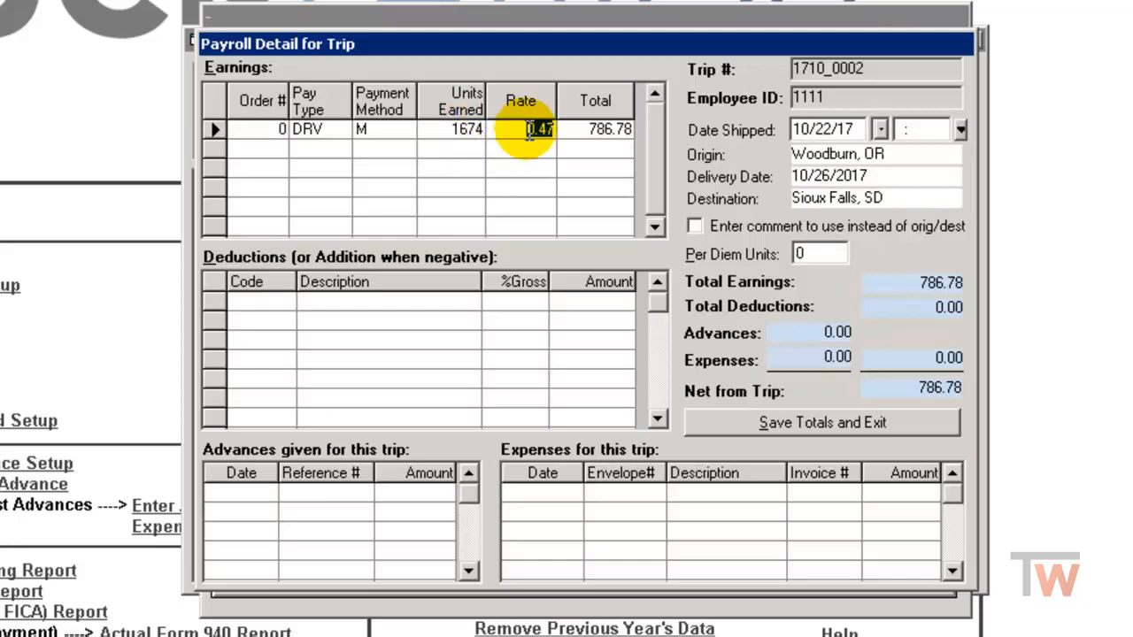
key(BackSpace)
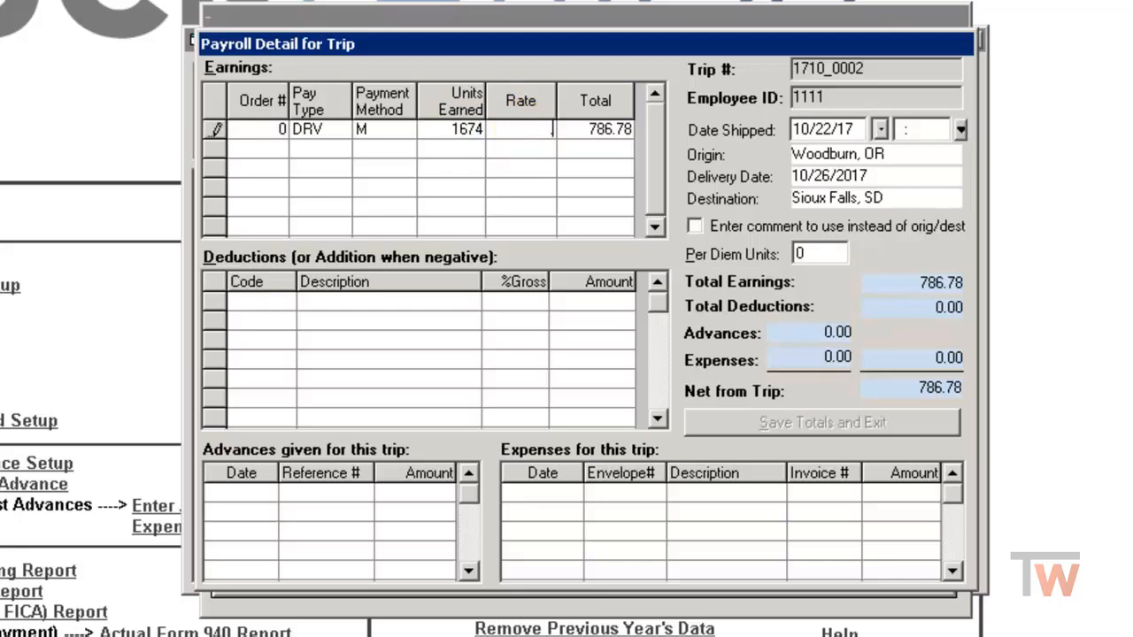
text(0.48)
key(Return)
click(510, 130)
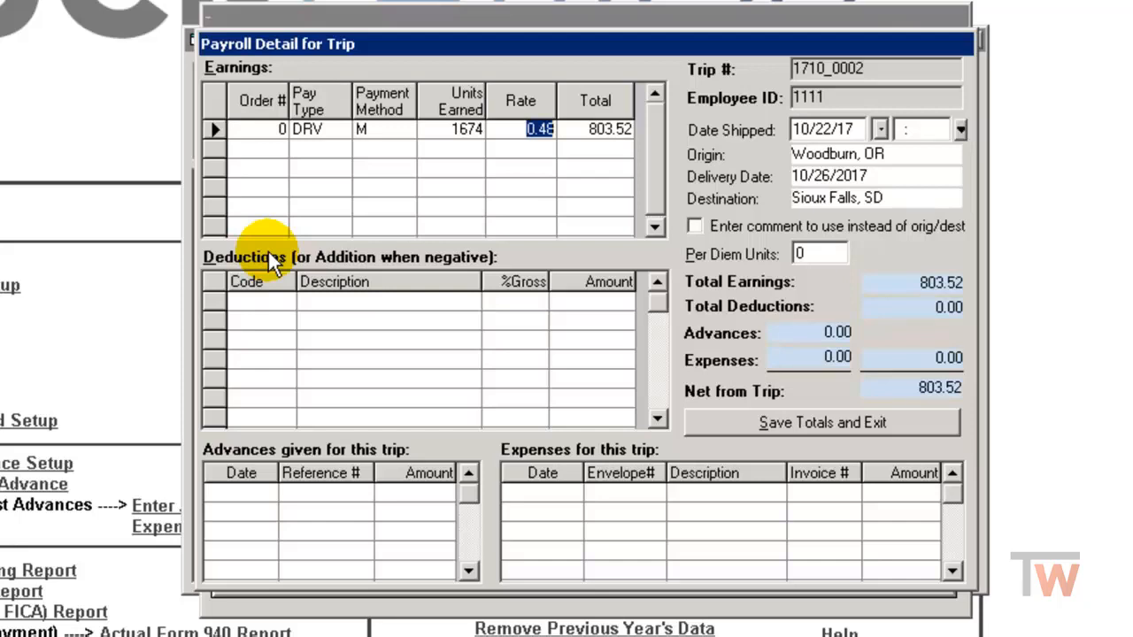
Add a new deduction record to the trip with the code LUMP (LUMPER)
click(264, 303)
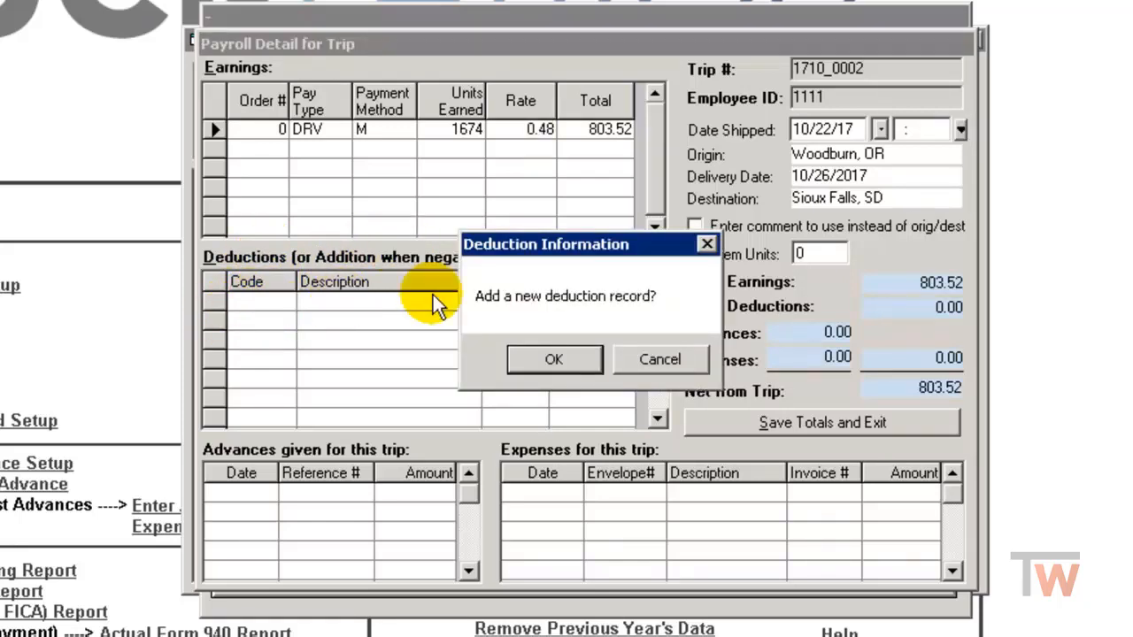
click(553, 361)
click(285, 300)
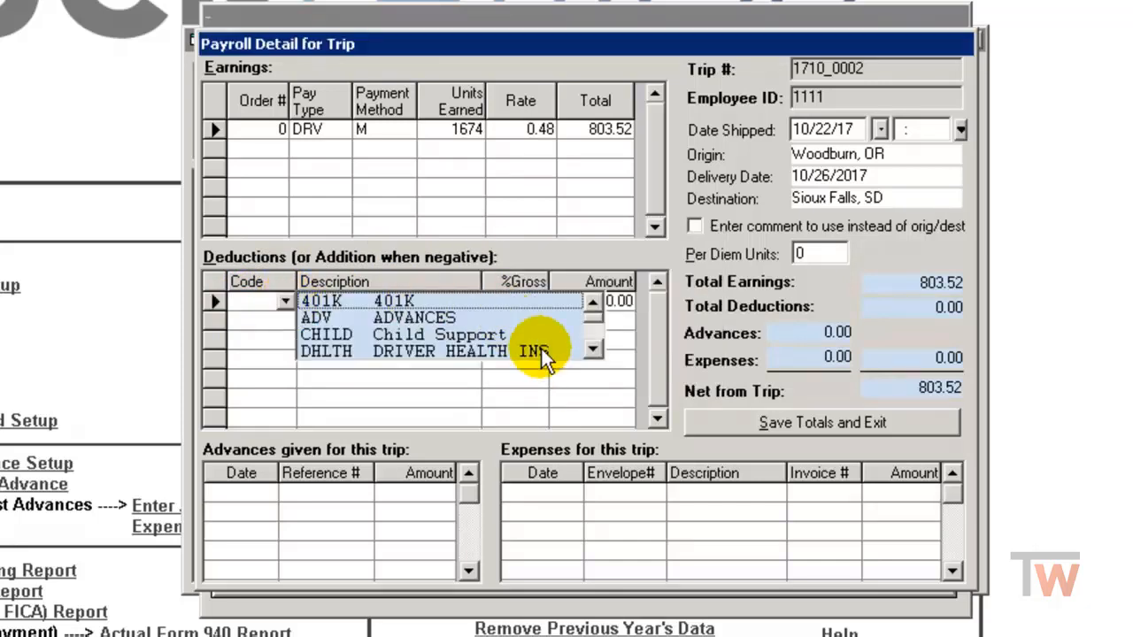
click(593, 350)
click(593, 350)
click(593, 350)
click(593, 350)
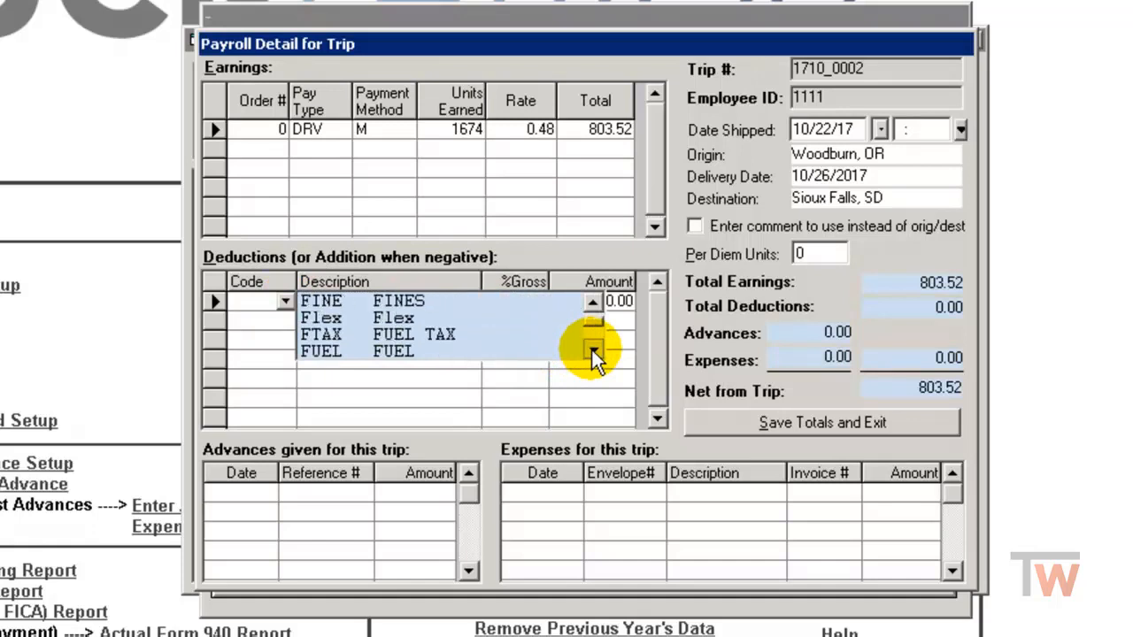
click(593, 351)
click(592, 351)
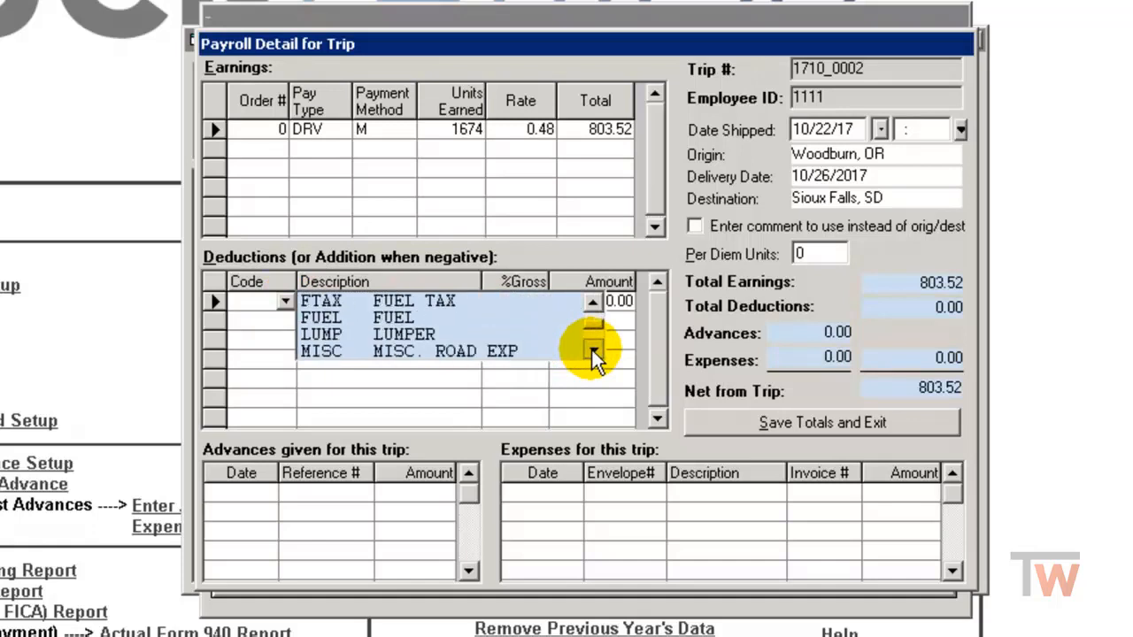
click(402, 335)
Set the LUMPER deduction amount to -12 as a reimbursement and save the trip totals
key(Tab)
key(Tab)
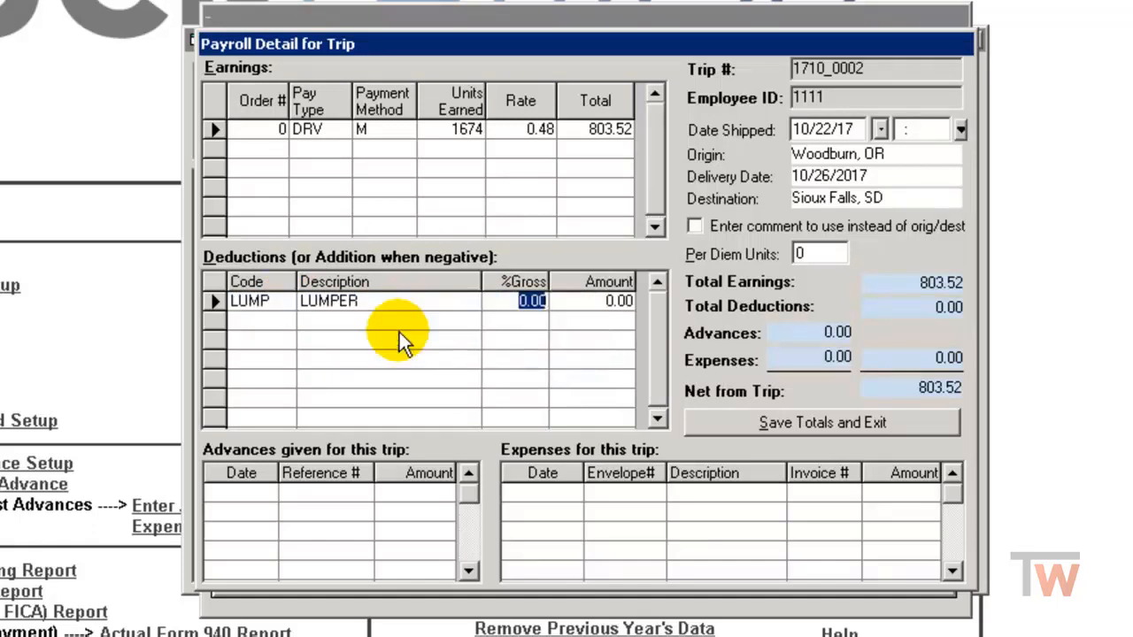
key(Tab)
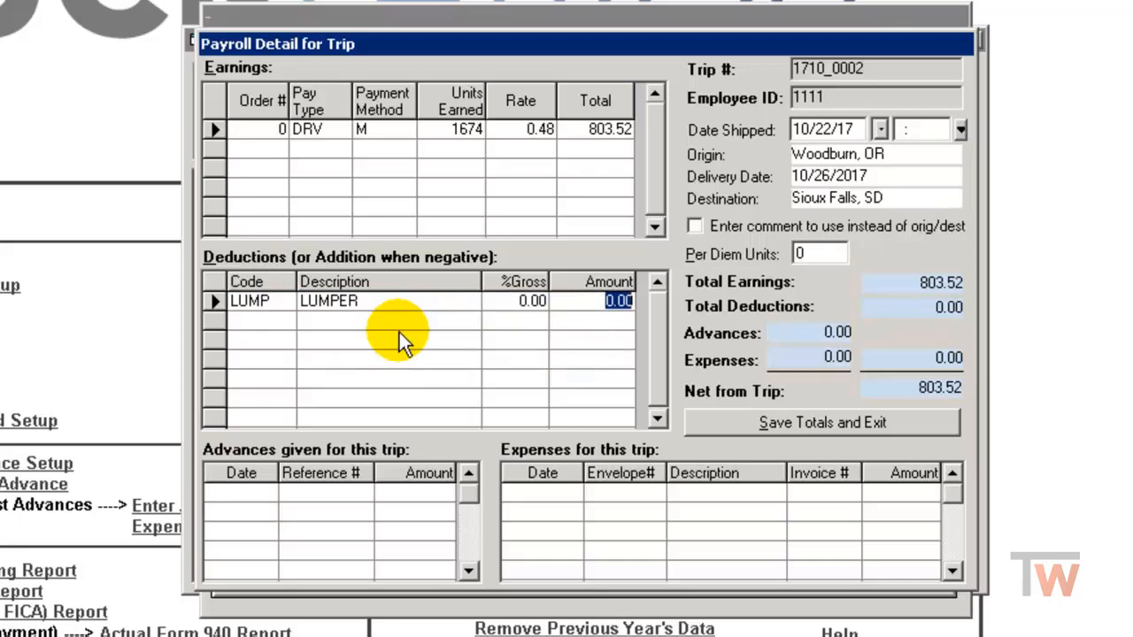
key(BackSpace)
text(-12)
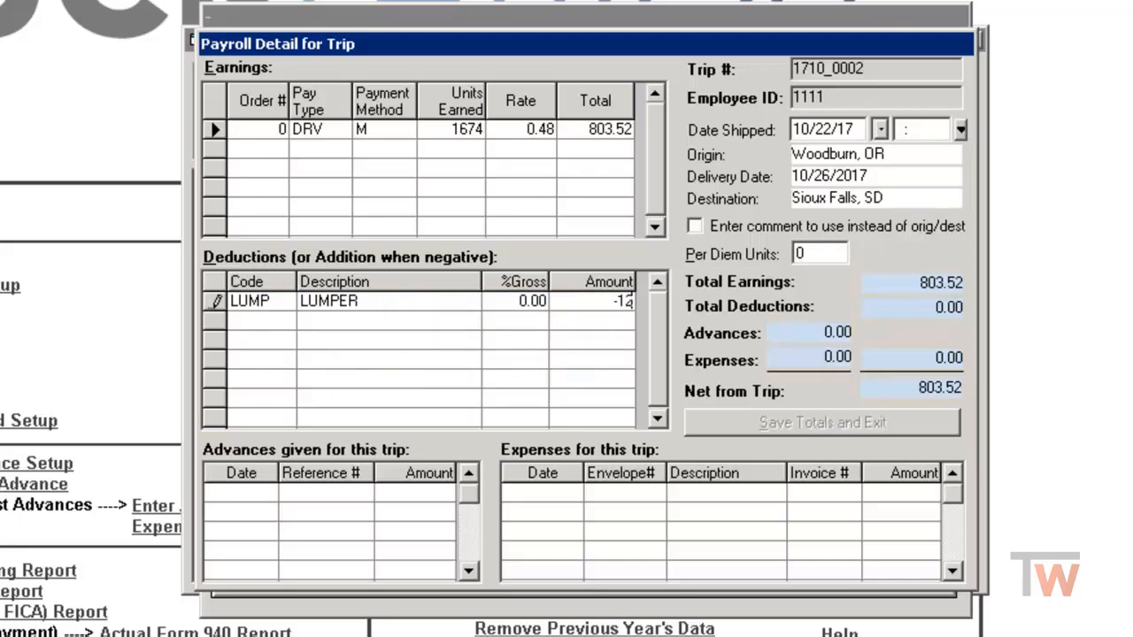
click(573, 318)
click(655, 357)
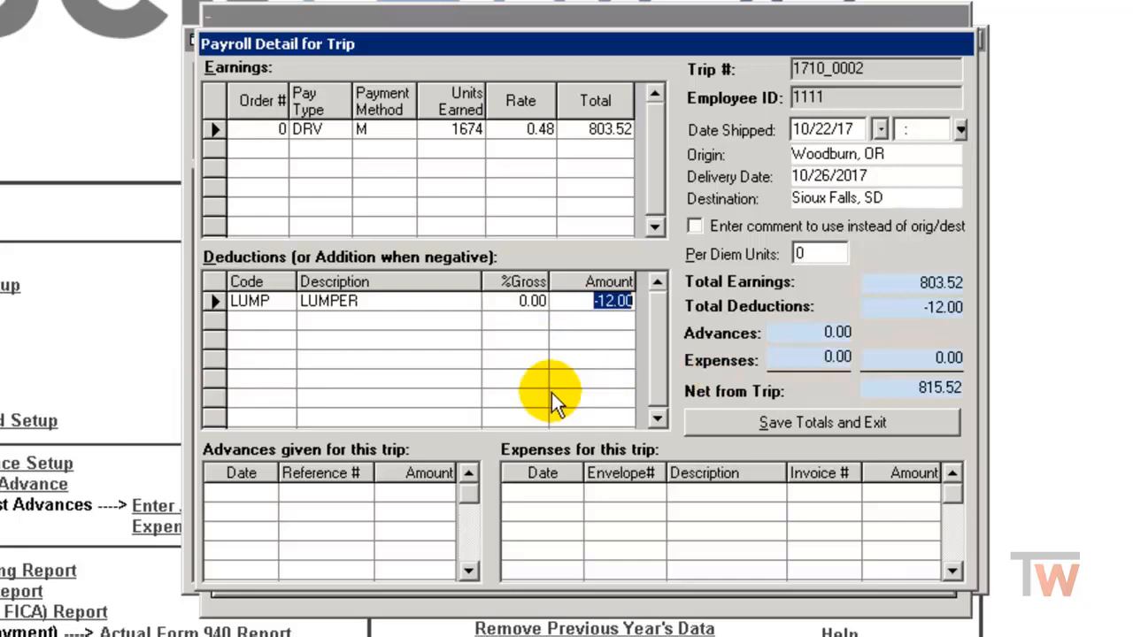
click(822, 430)
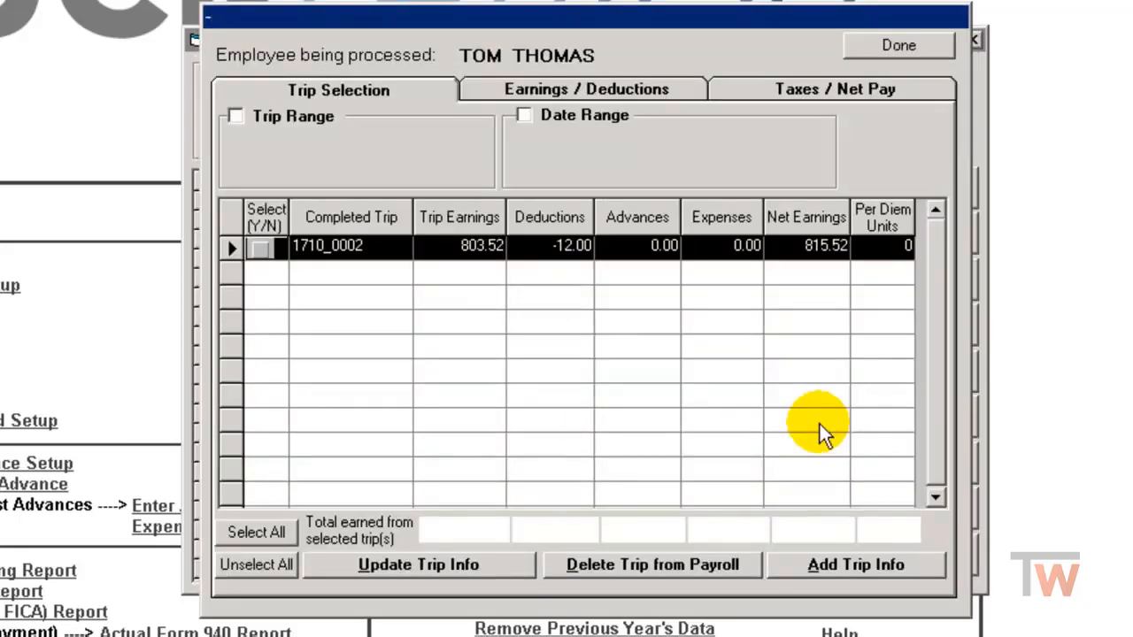
Select trip 1710_0002 for payment, review the employee's earnings, deductions and taxes, and finish processing the employee
click(259, 249)
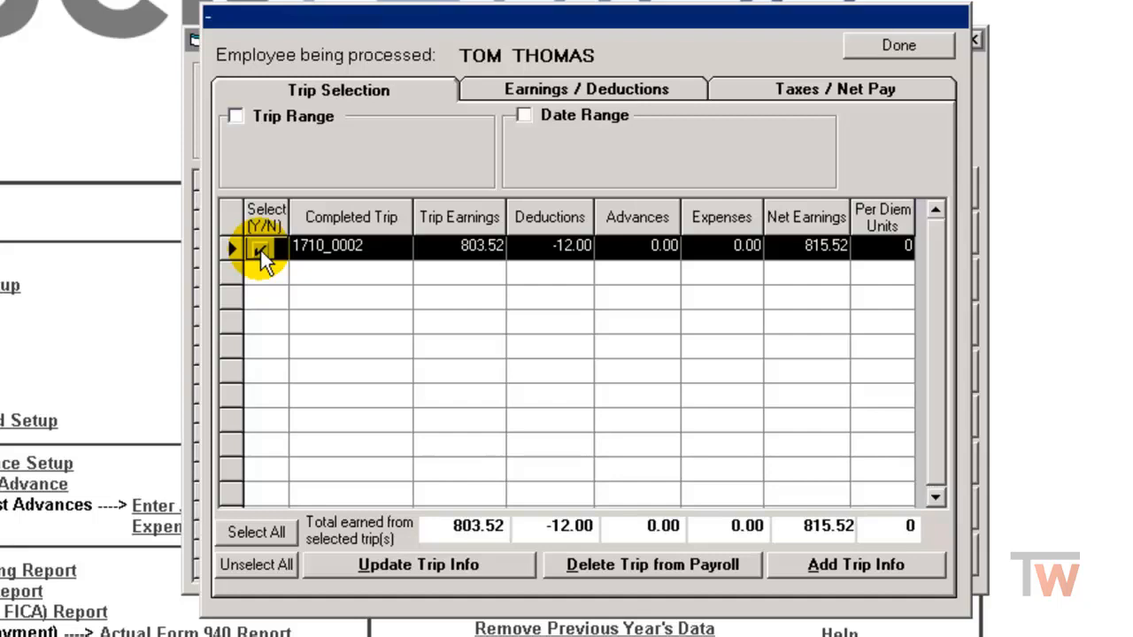
click(593, 86)
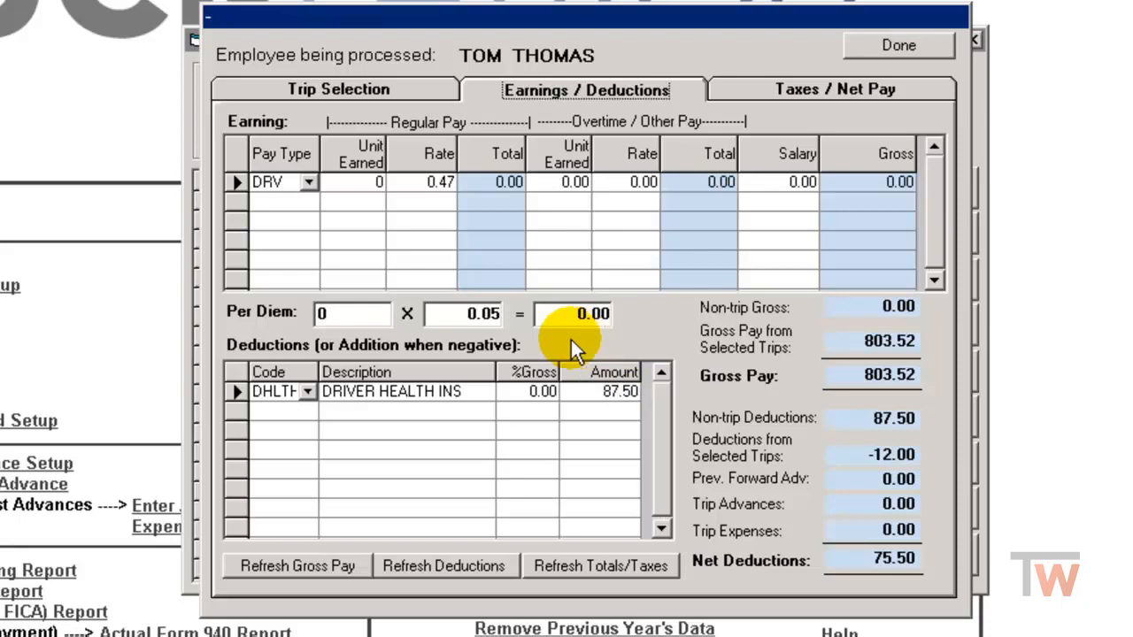
click(809, 84)
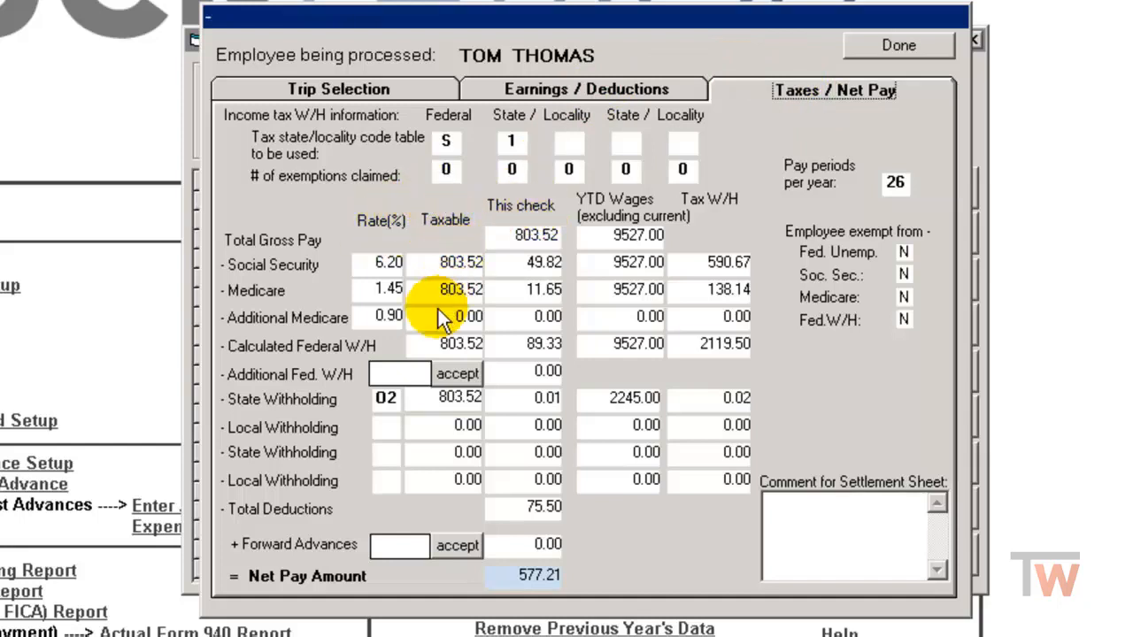
click(320, 86)
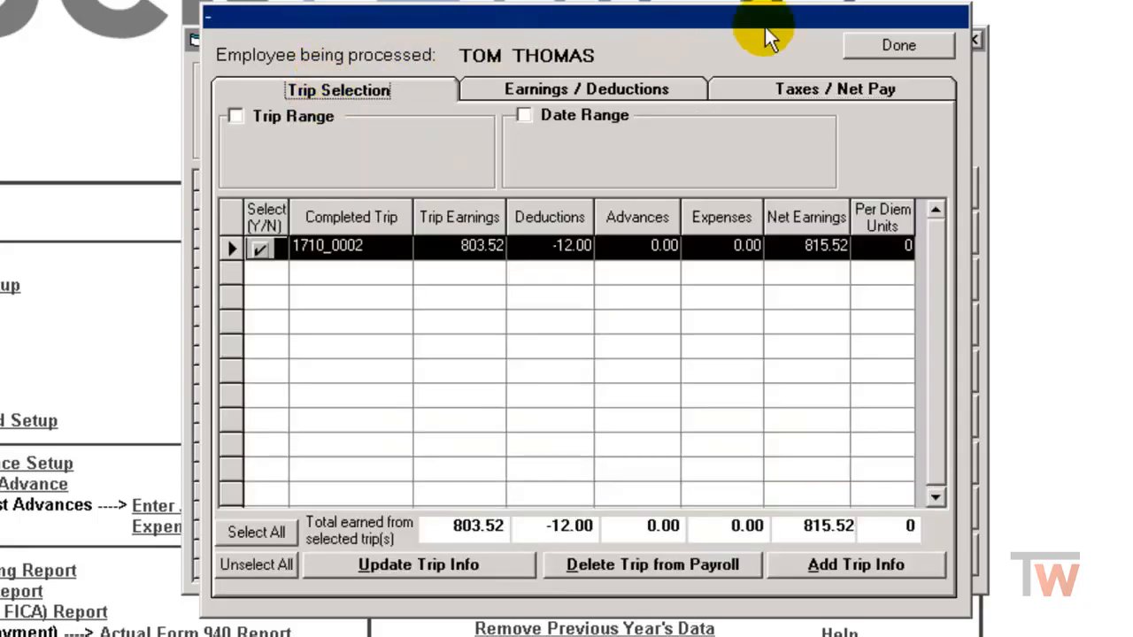
click(899, 45)
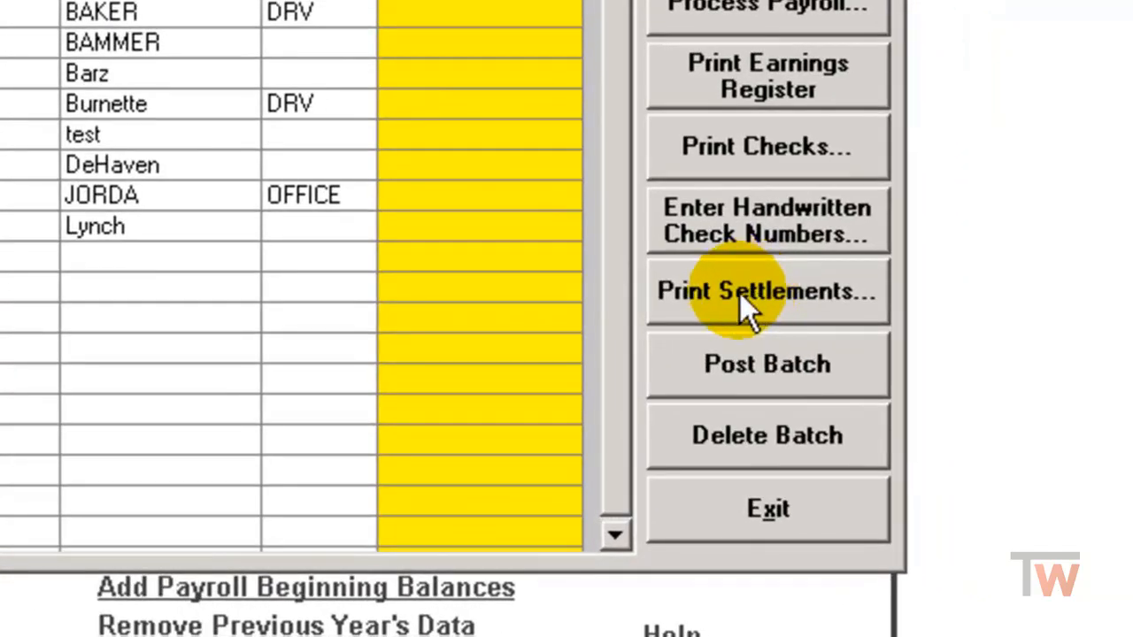
View the payroll settlement report for all employees in the batch, examining trip earnings, deductions, withholding and net pay
click(741, 294)
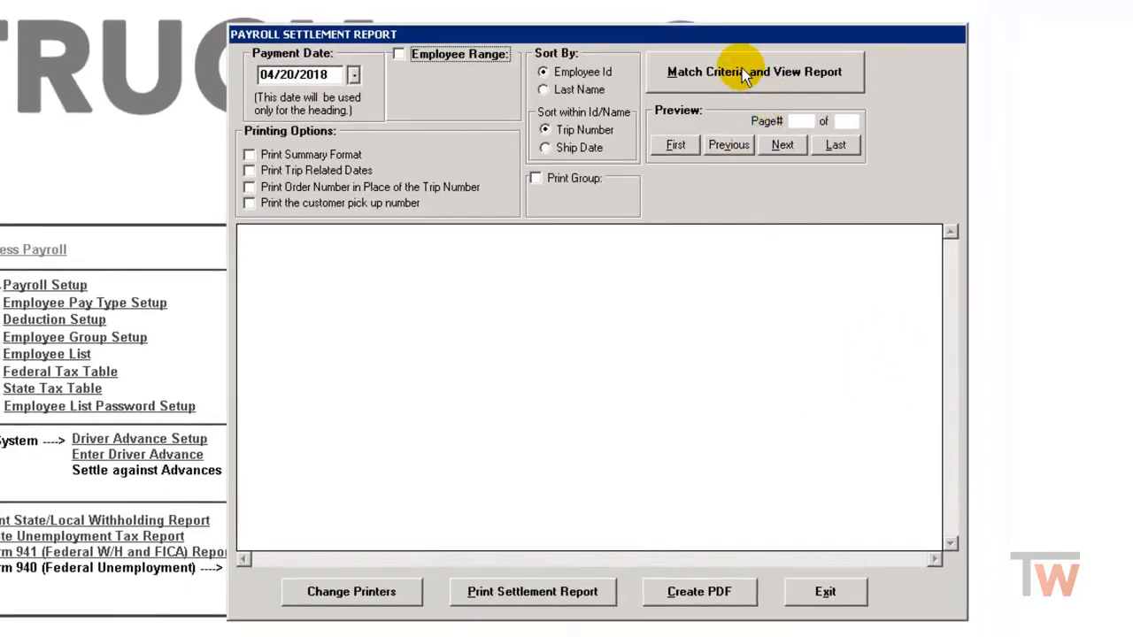
click(730, 27)
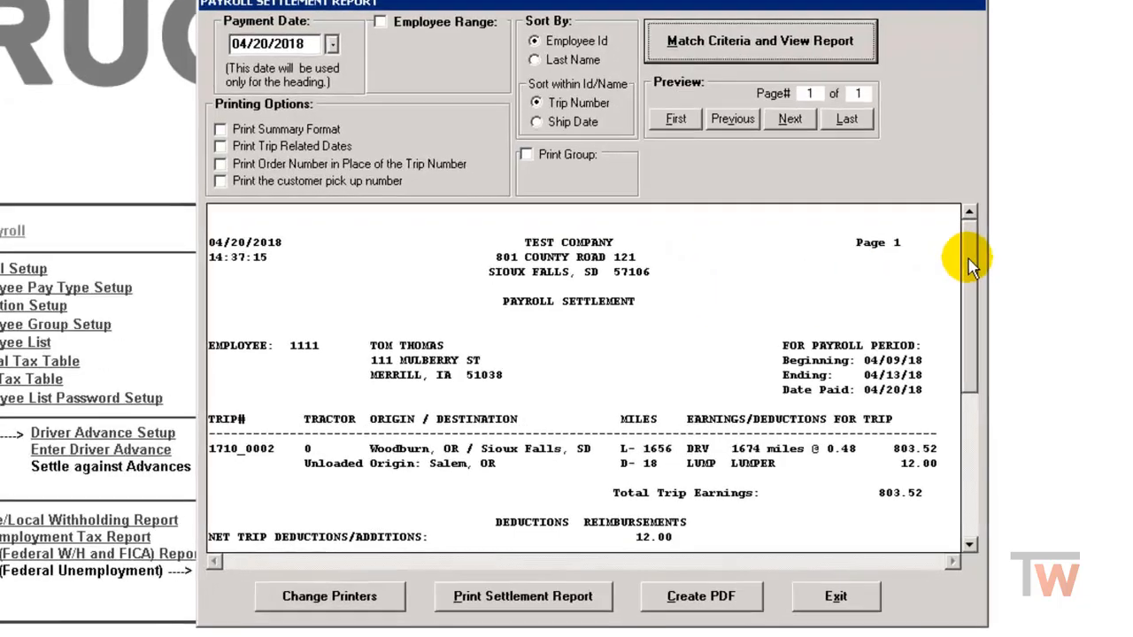
drag(946, 277, 945, 327)
drag(1069, 233, 1066, 275)
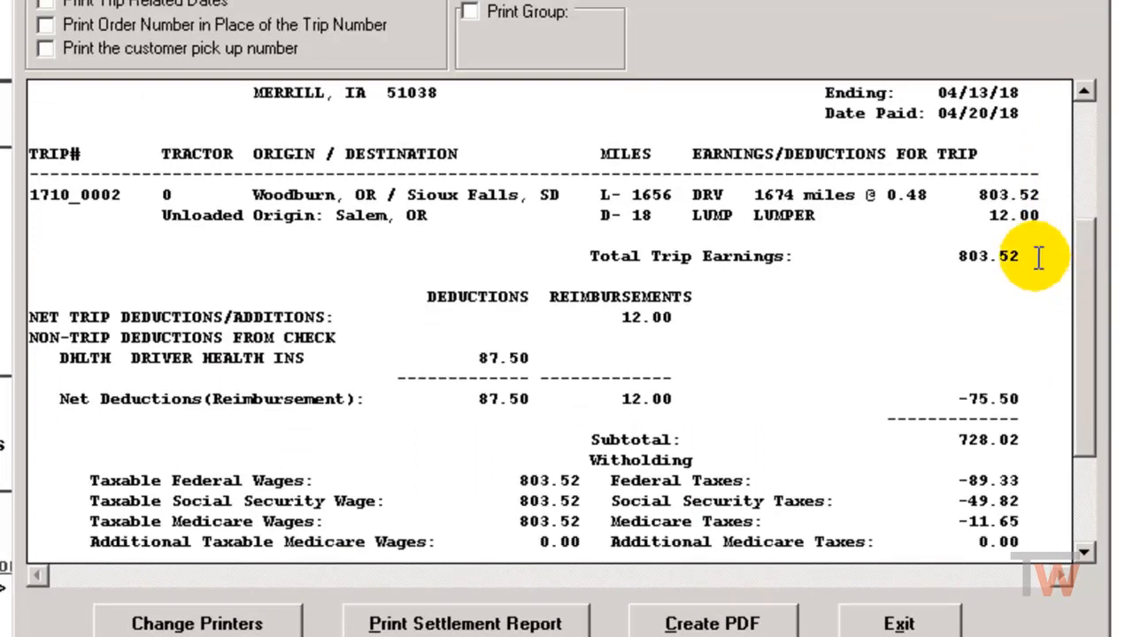
drag(1091, 240, 1102, 327)
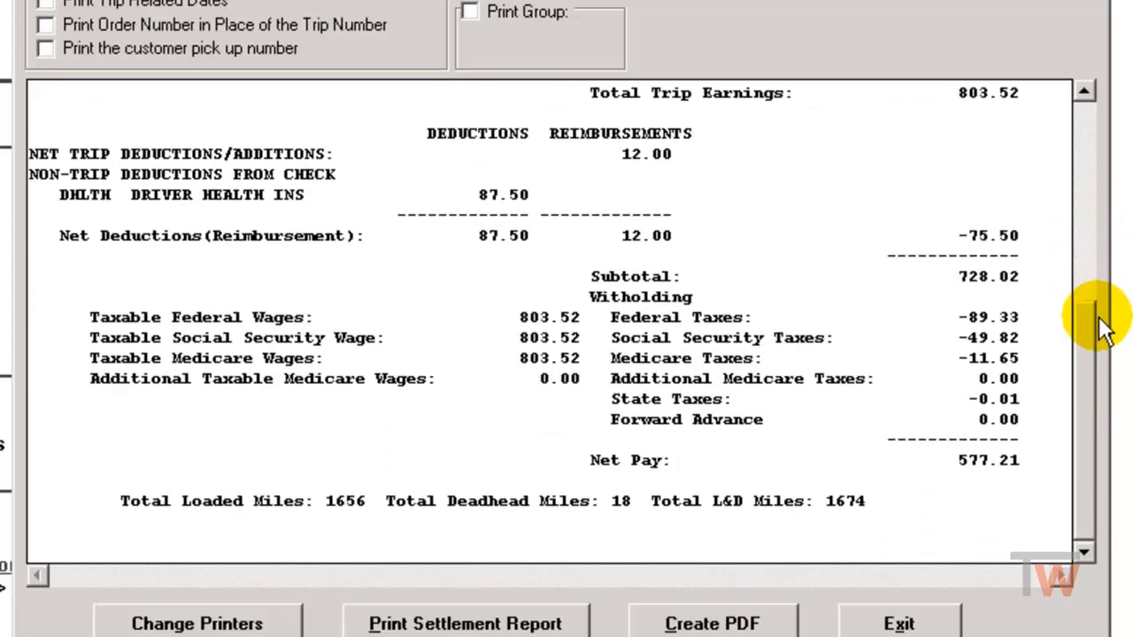
click(904, 621)
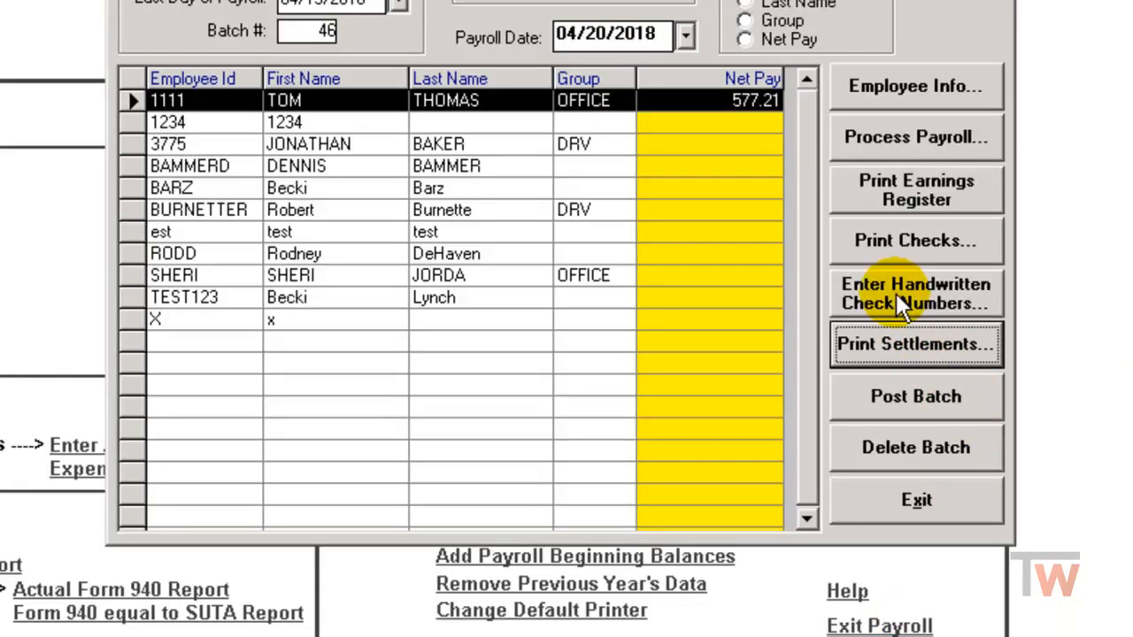
Write the payroll check with starting check number 9874 and print it in the default check format
click(907, 239)
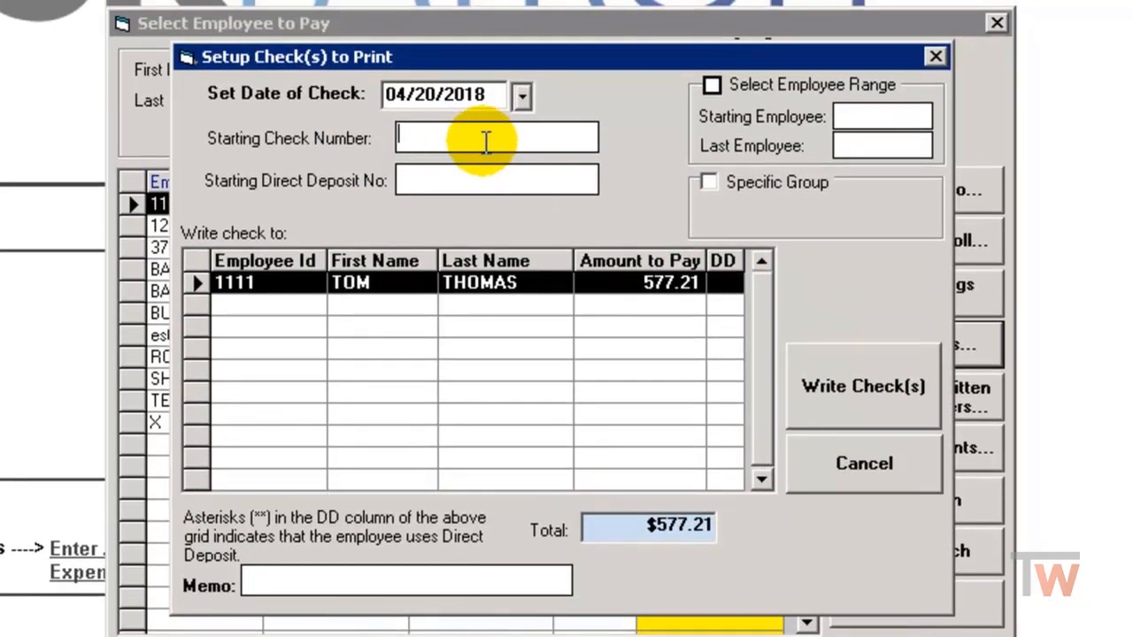
text(9874)
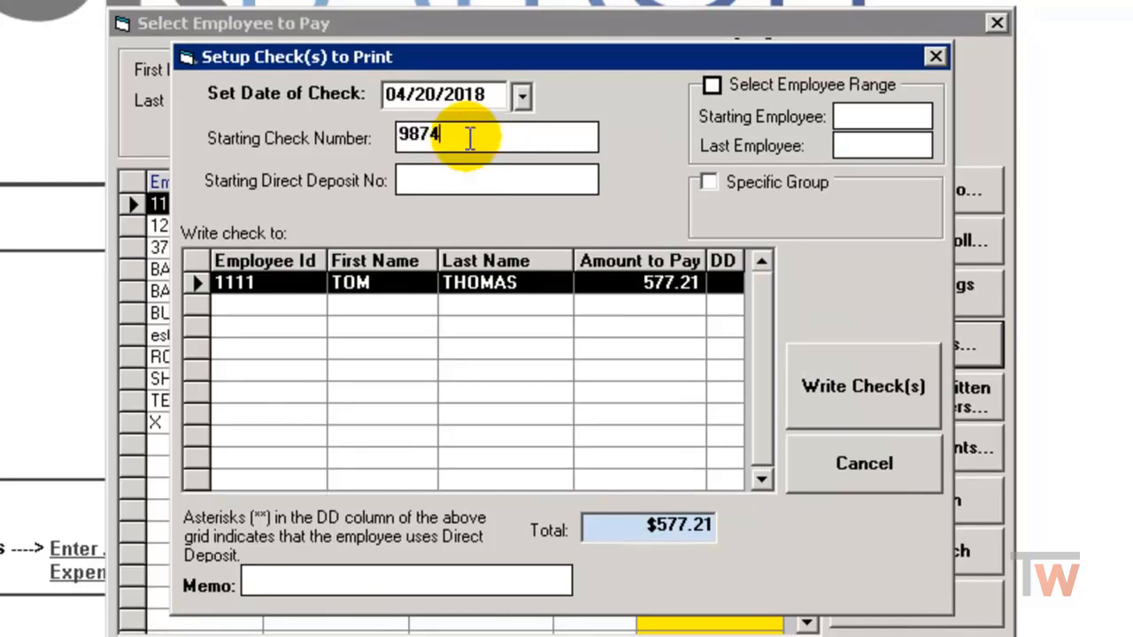
click(866, 392)
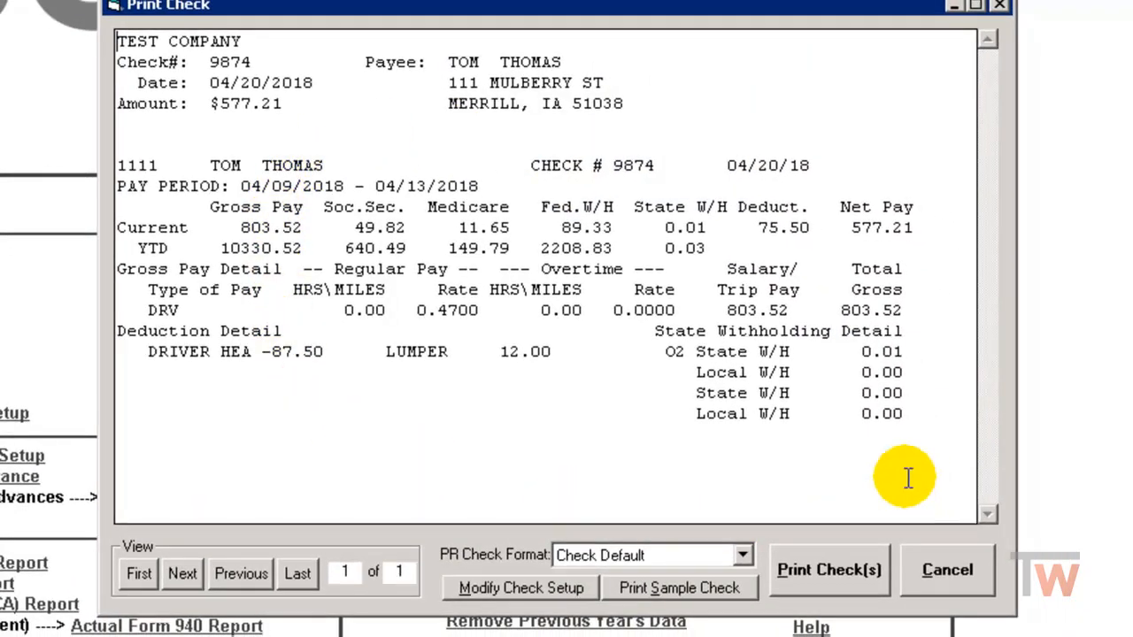
click(819, 570)
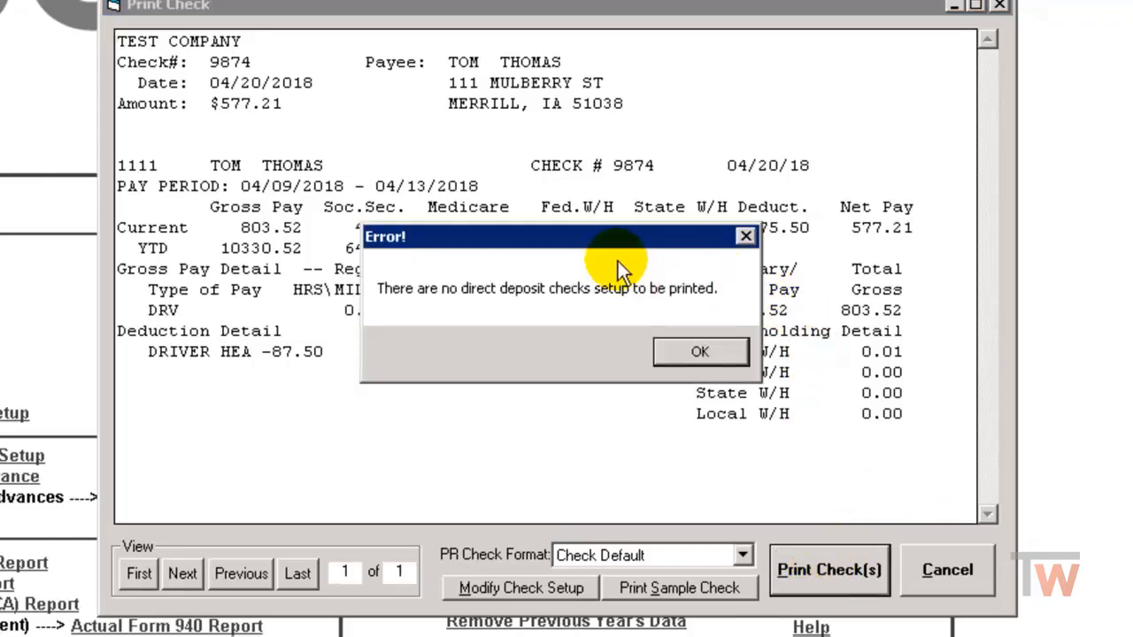
click(699, 352)
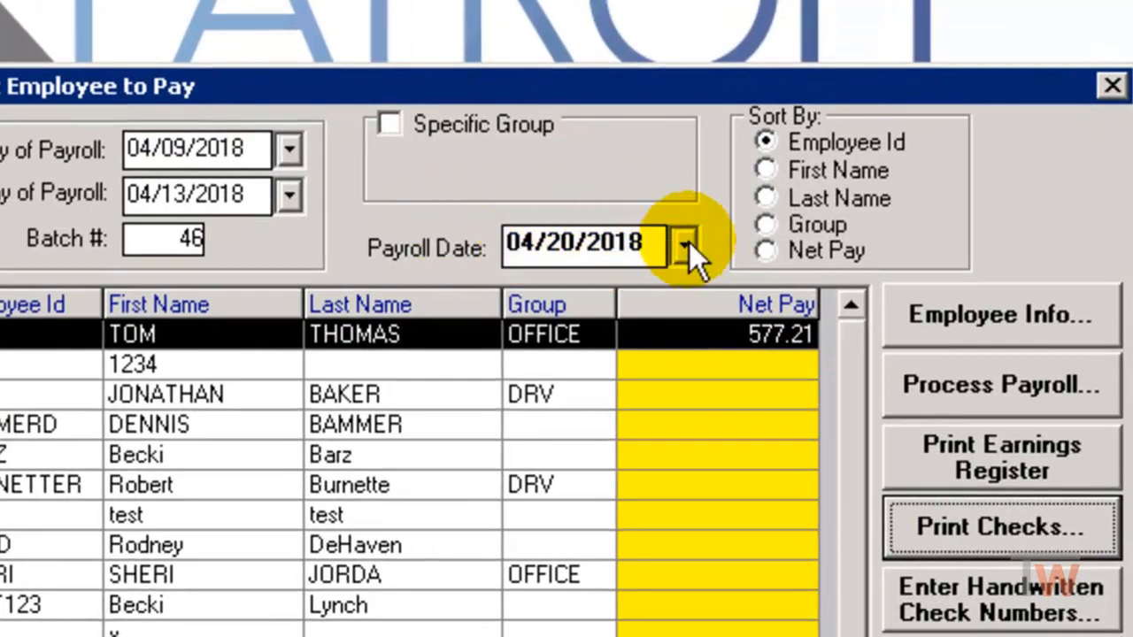
Set the payroll date to 04/20/2018 and post the payroll batch to the General Ledger with posting date 04/20/2018
click(699, 219)
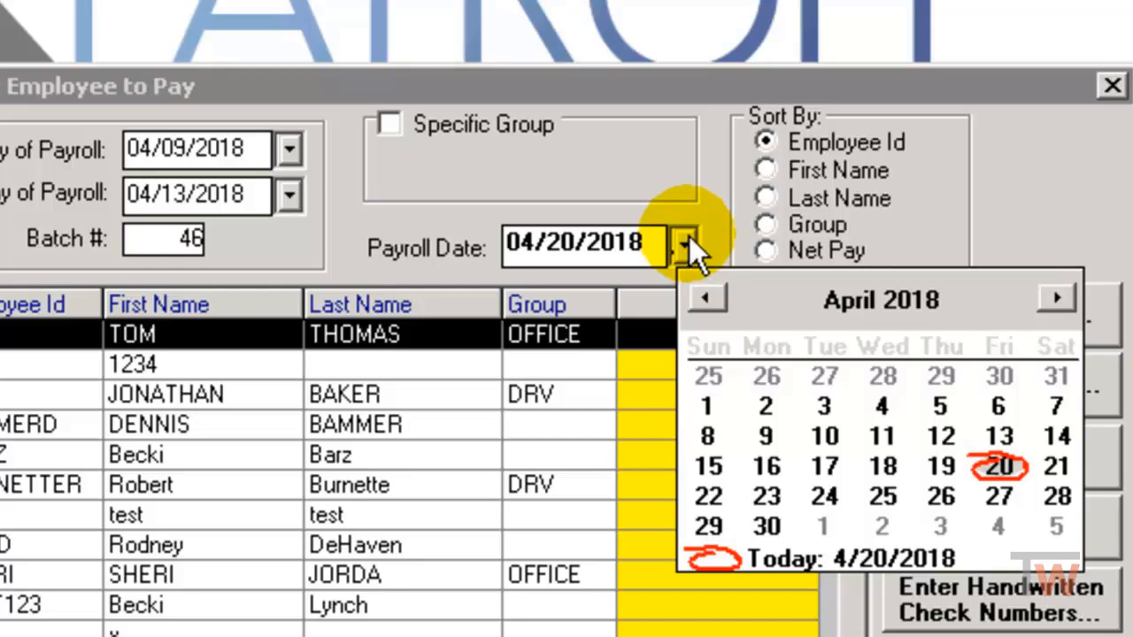
click(1000, 466)
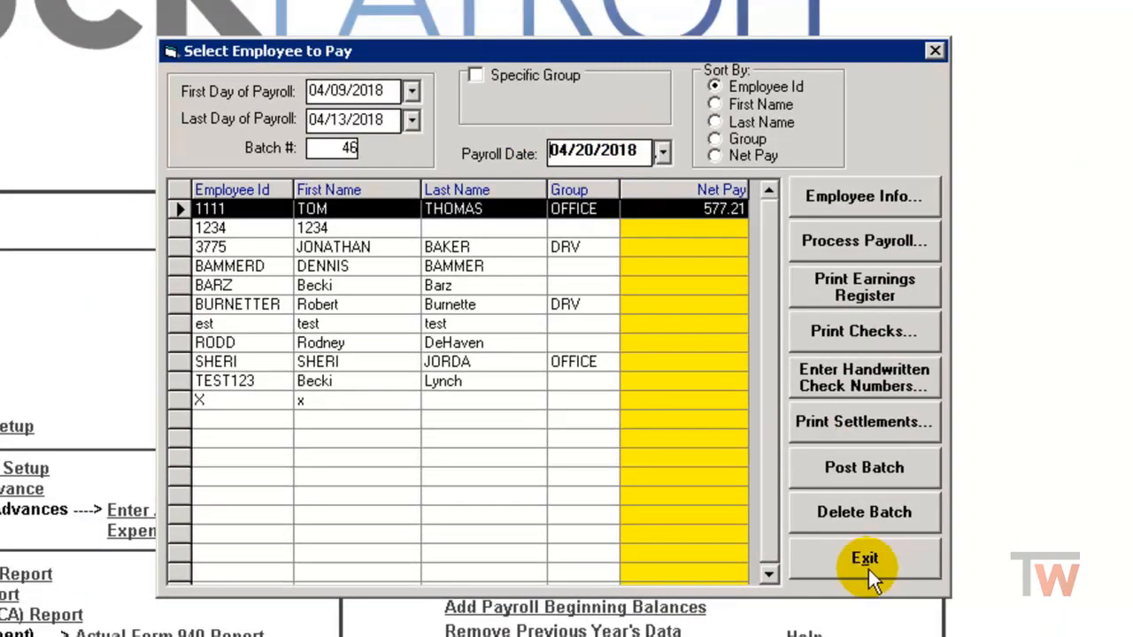
click(854, 467)
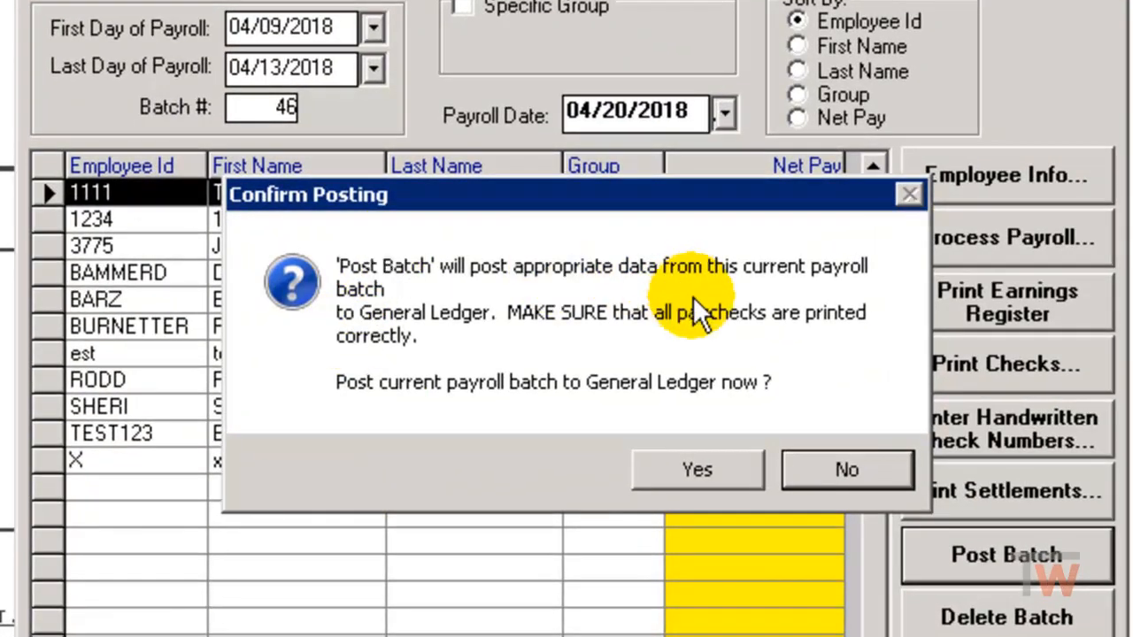
click(704, 472)
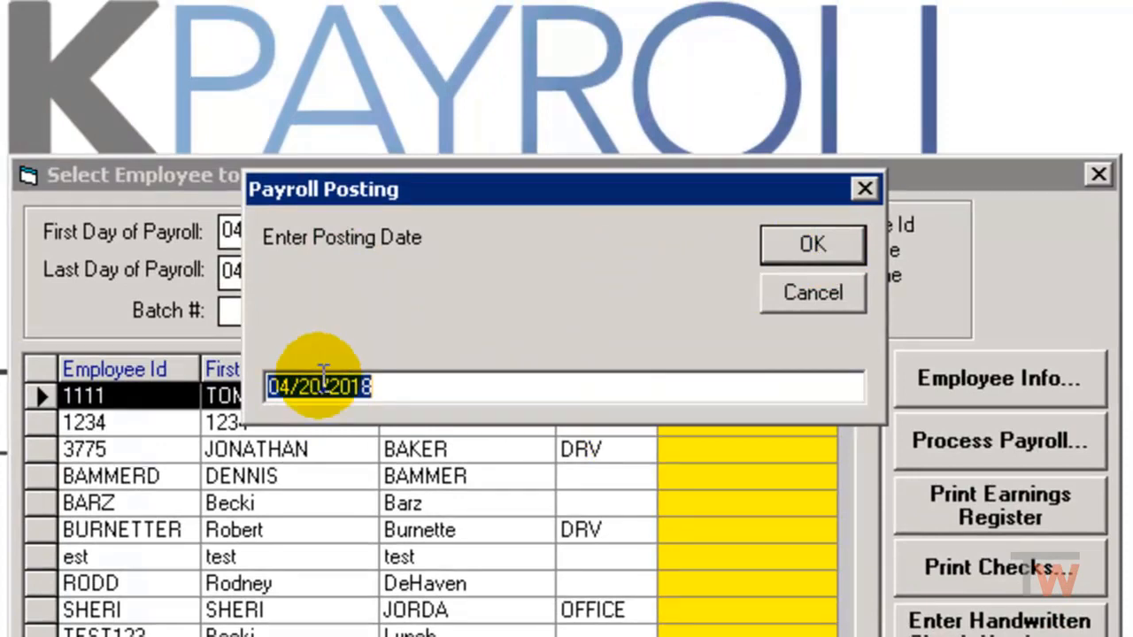
click(800, 243)
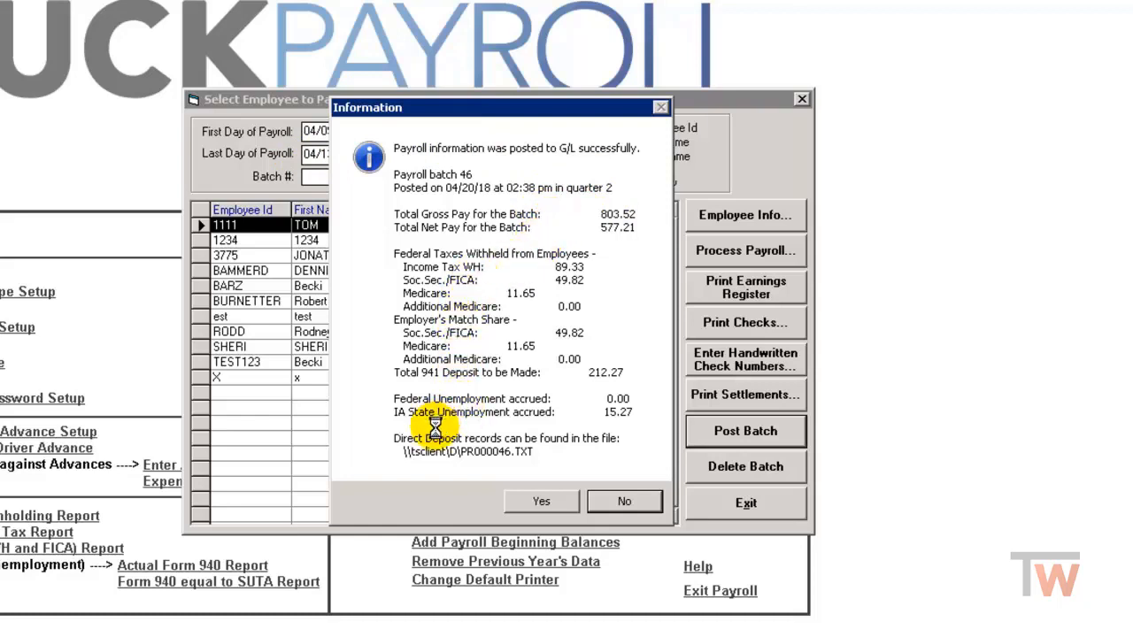
click(541, 499)
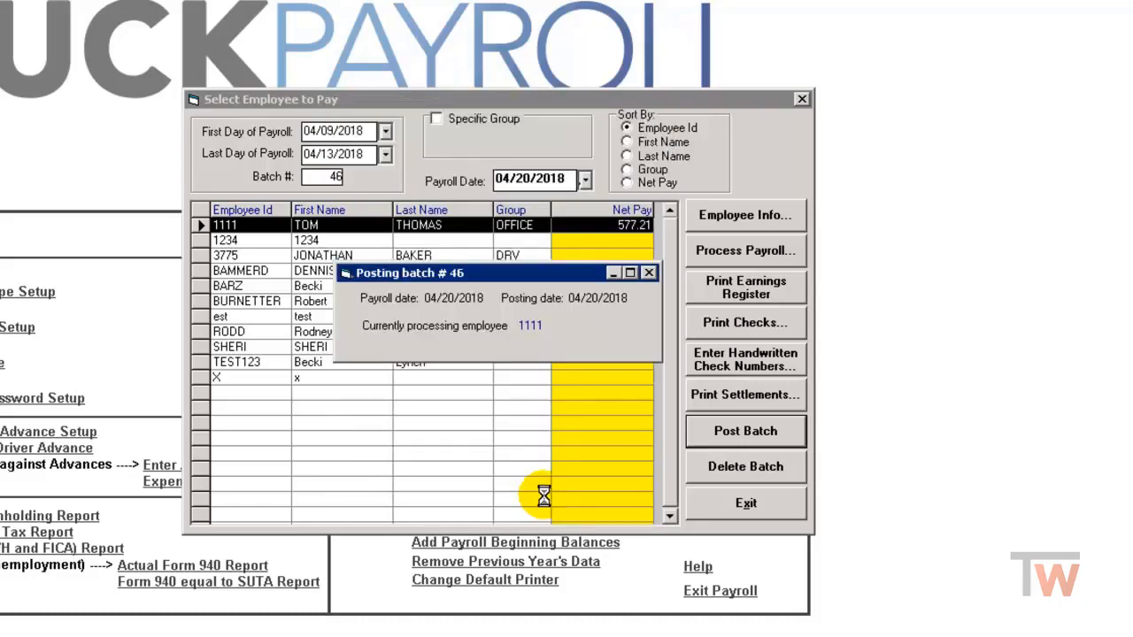